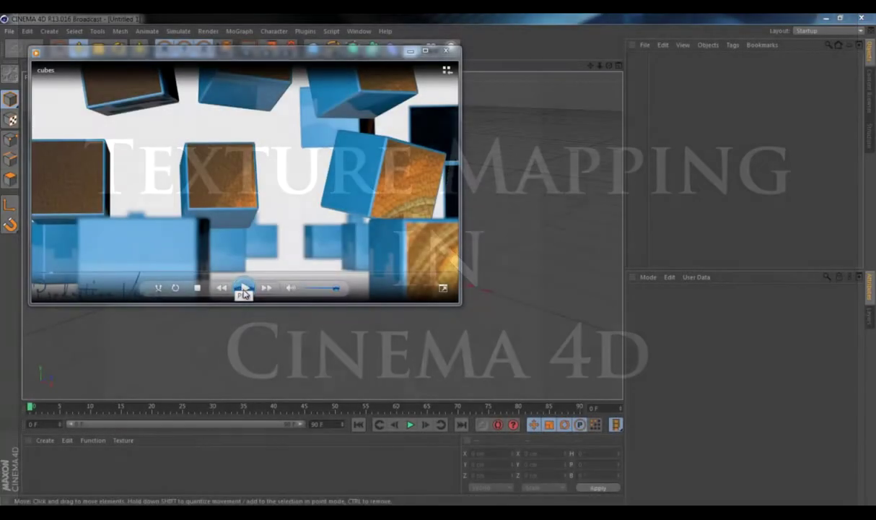
Play the cubes preview video to its end and return to the empty Cinema 4D scene
click(244, 289)
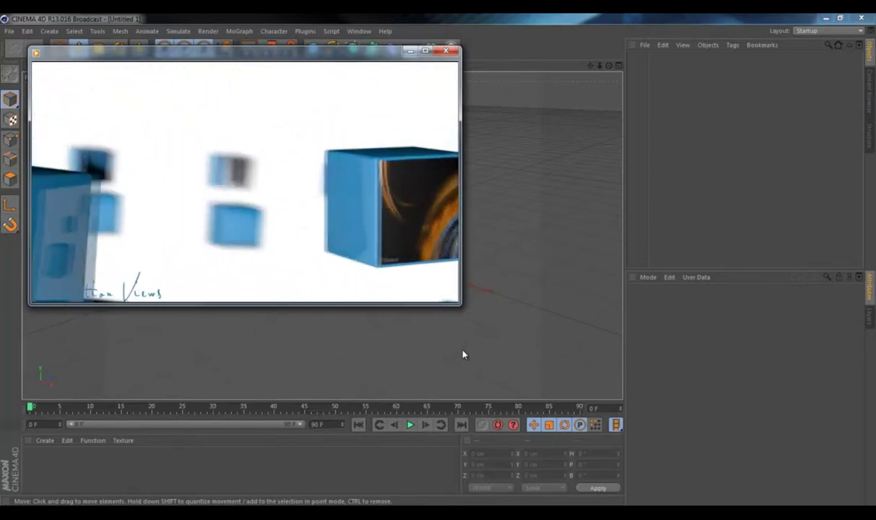
mouse_move(304, 166)
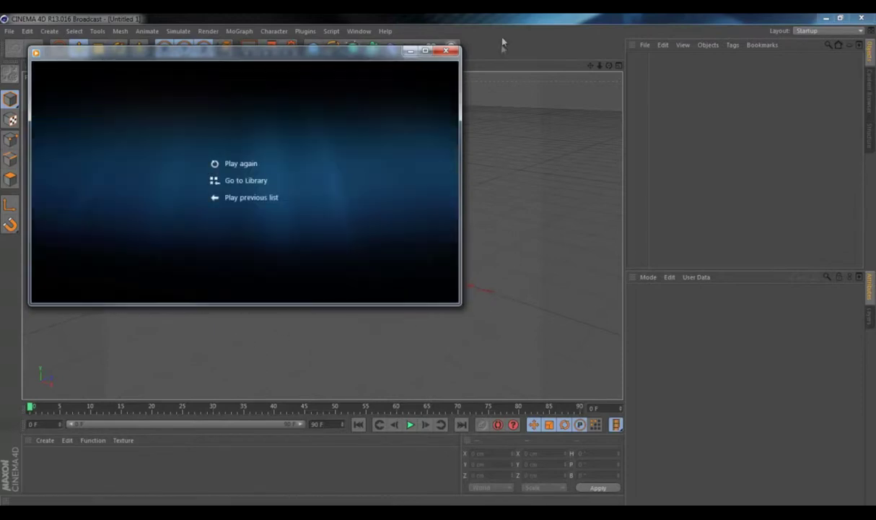
click(509, 29)
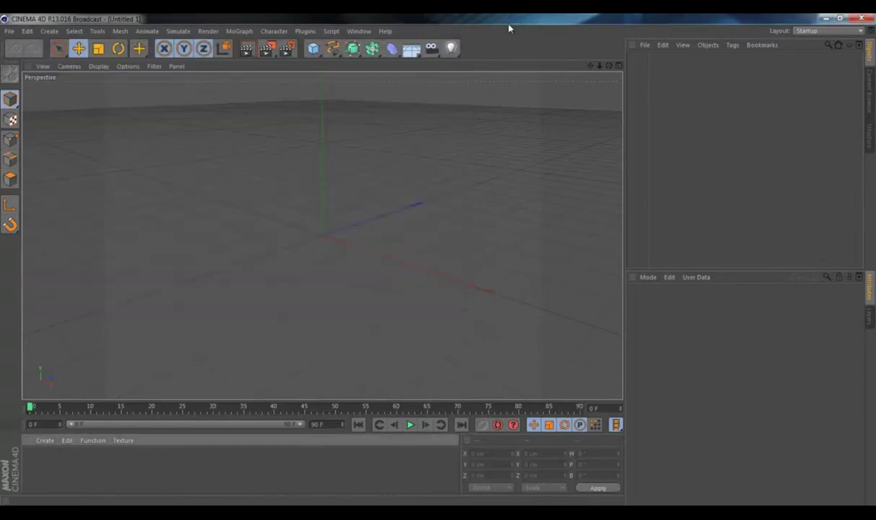
Add a cube with Fillet enabled and set its fillet radius to 5 cm
click(313, 49)
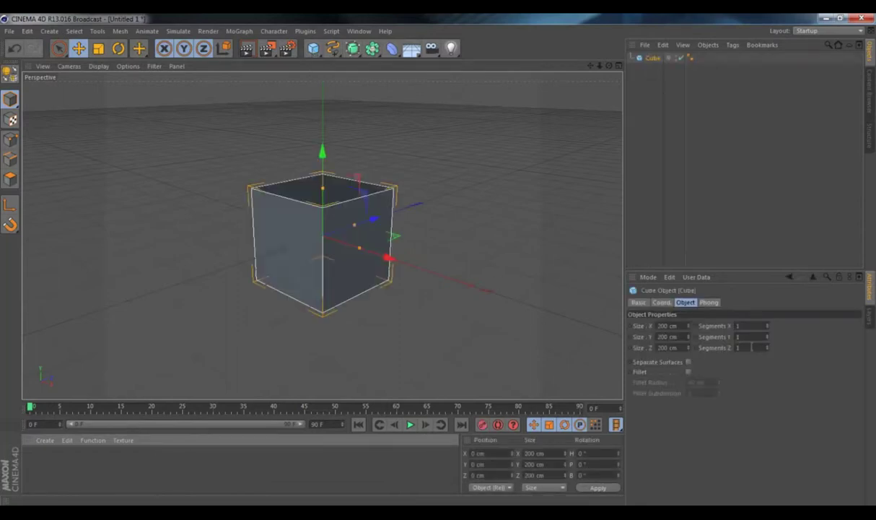
click(689, 371)
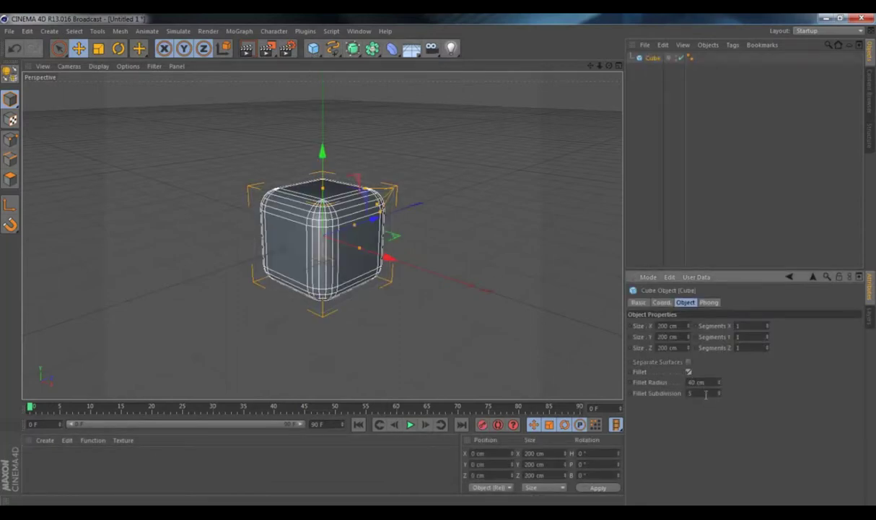
click(706, 394)
drag(713, 383, 590, 385)
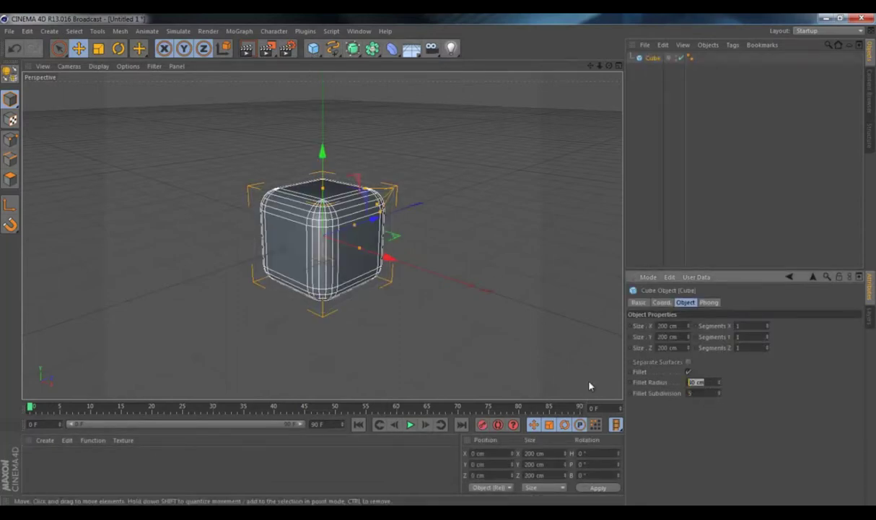
text(5)
click(773, 450)
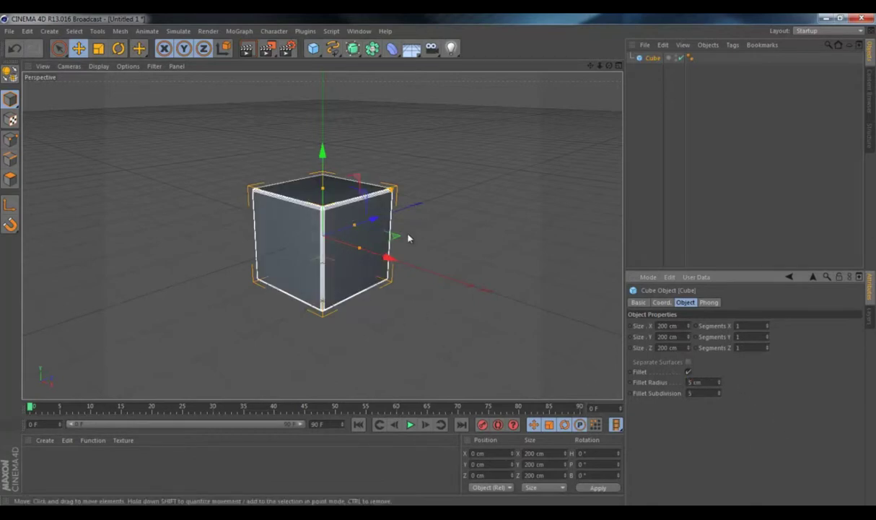
Duplicate the cube twice along negative X in 200 cm steps, and place a copy of the whole row 200 cm above it
ctrl+drag(360, 259, 319, 235)
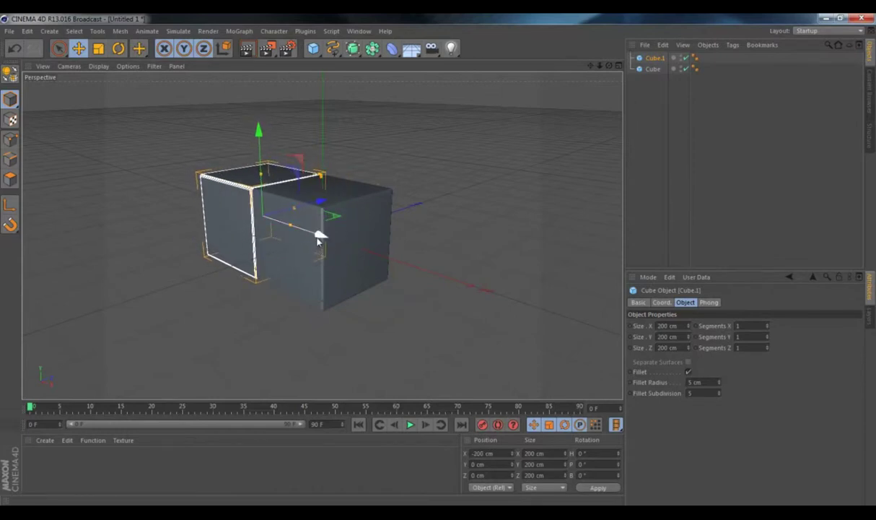
ctrl+drag(318, 238, 264, 236)
key(ctrl+a)
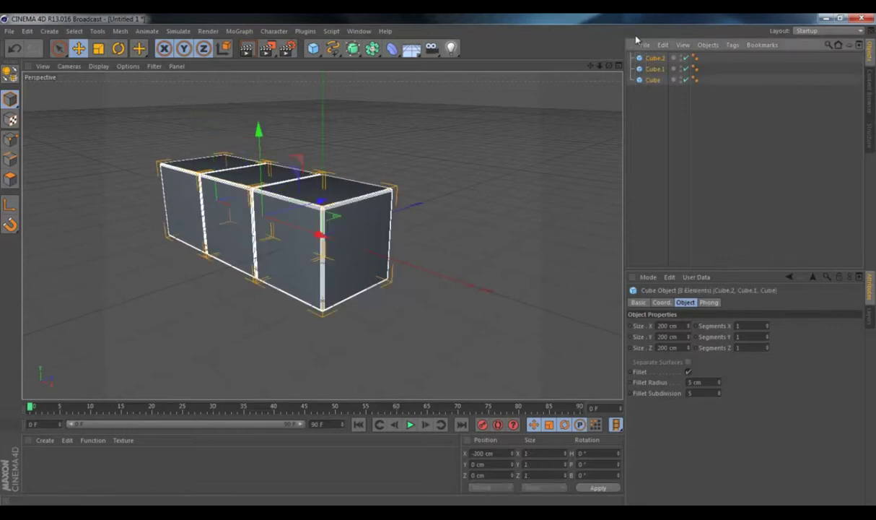
key(ctrl+c)
key(ctrl+v)
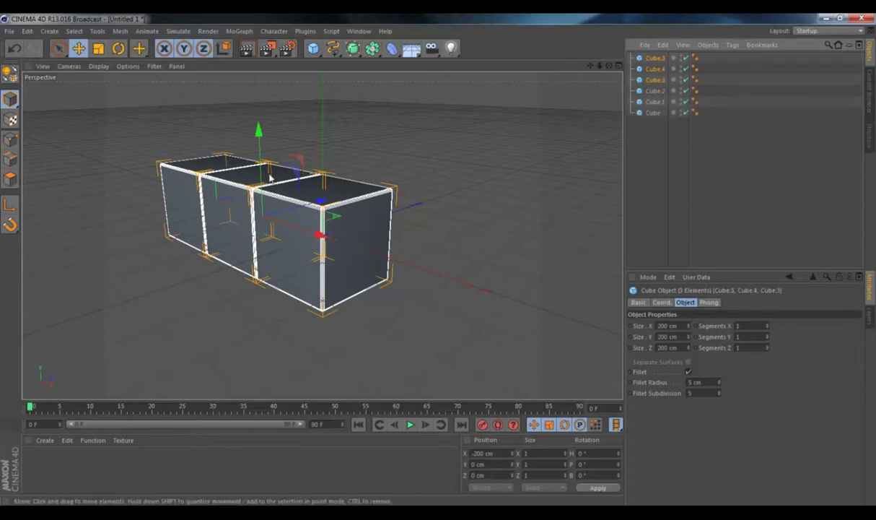
drag(257, 137, 270, 84)
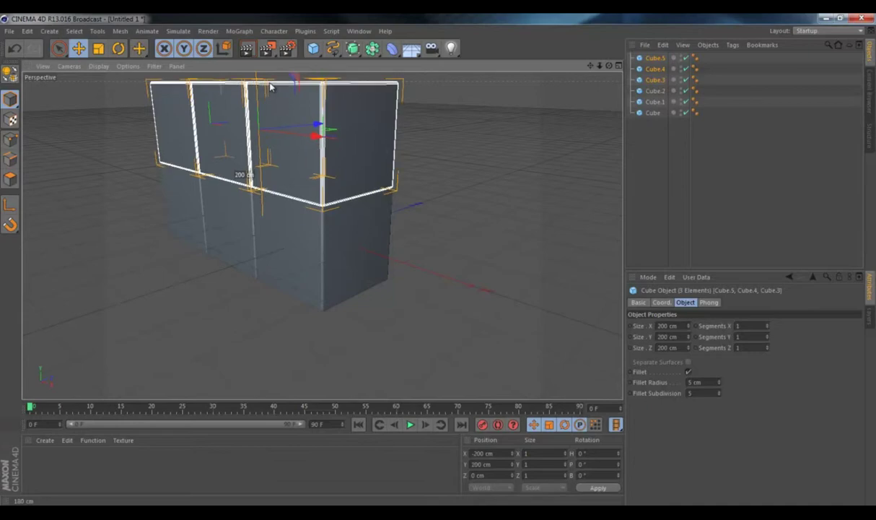
Duplicate the upper row of three cubes and raise the copies to complete a three-by-three wall
drag(591, 67, 439, 264)
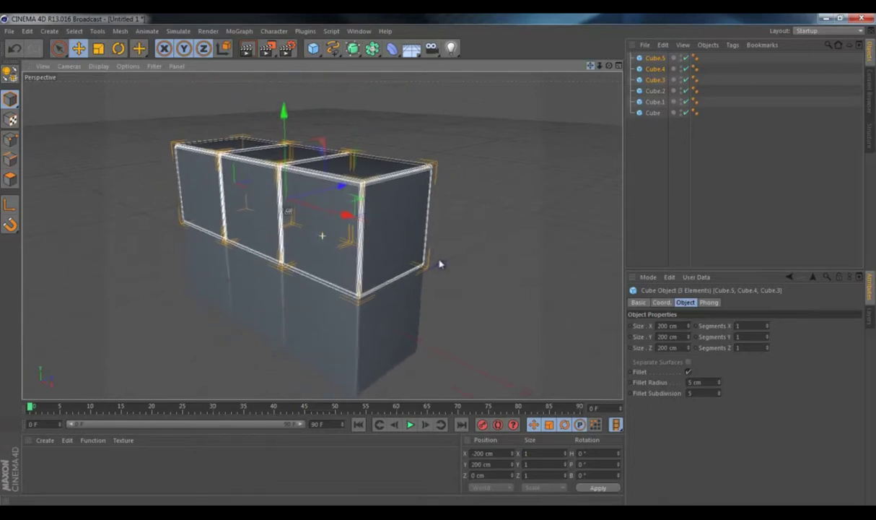
key(ctrl+a)
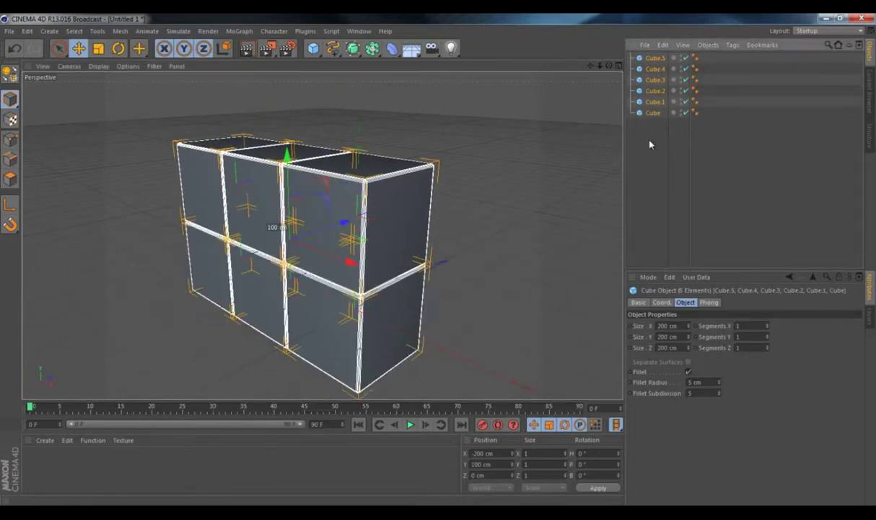
key(ctrl+z)
key(ctrl+c)
key(ctrl+v)
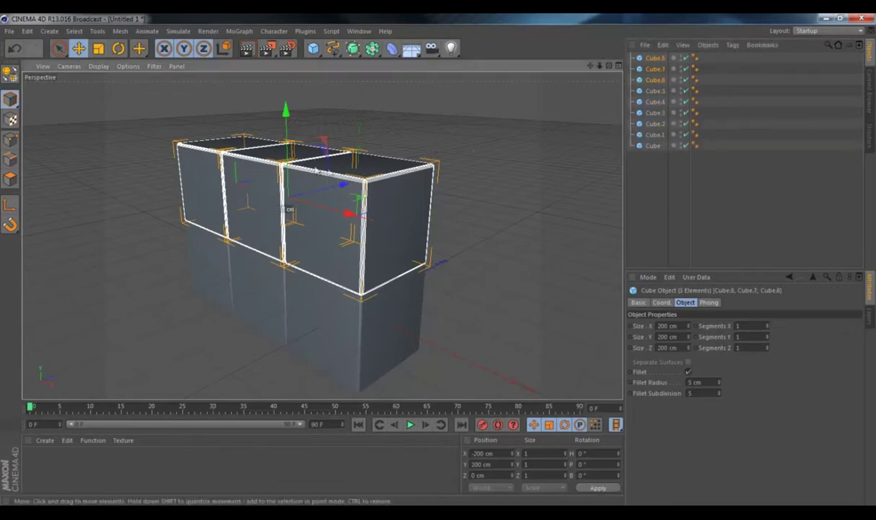
drag(288, 167, 291, 71)
click(546, 102)
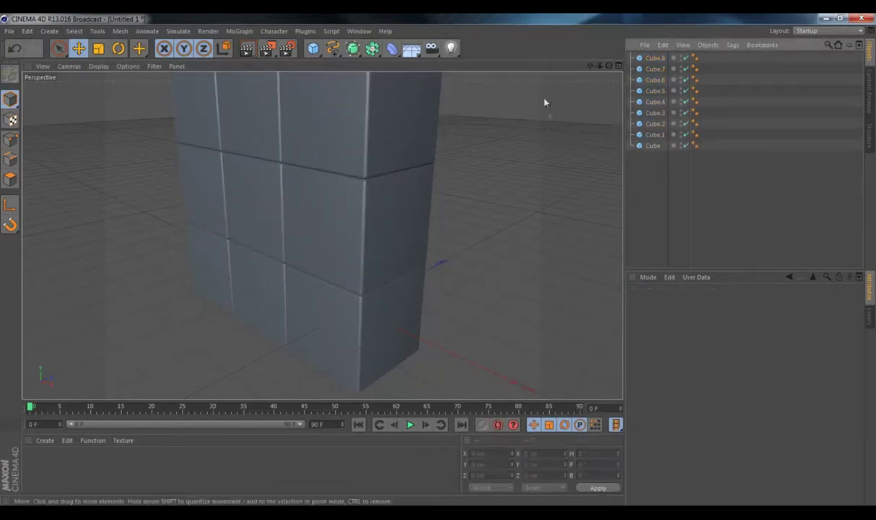
Create a new material and set its color to teal, RGB 62, 200, 195
drag(591, 66, 599, 127)
drag(526, 137, 513, 153)
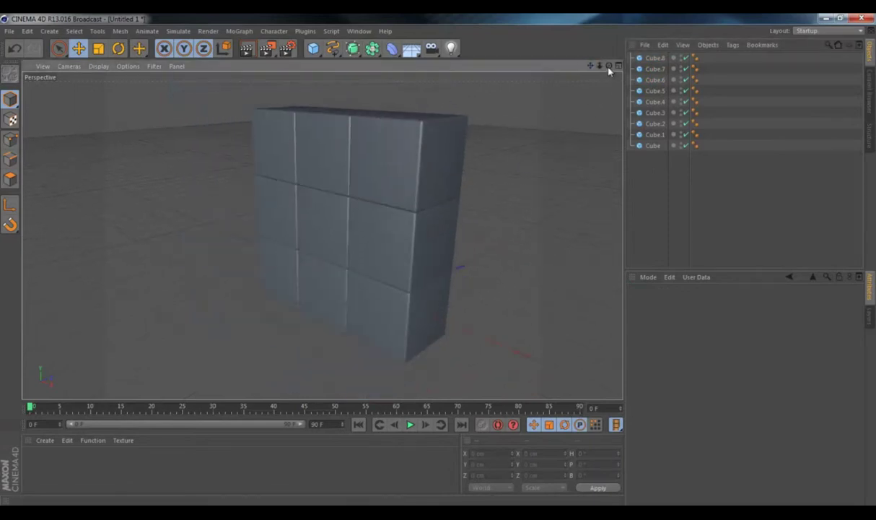
mouse_move(608, 66)
mouse_down()
mouse_move(442, 264)
mouse_move(610, 68)
mouse_up()
double_click(86, 484)
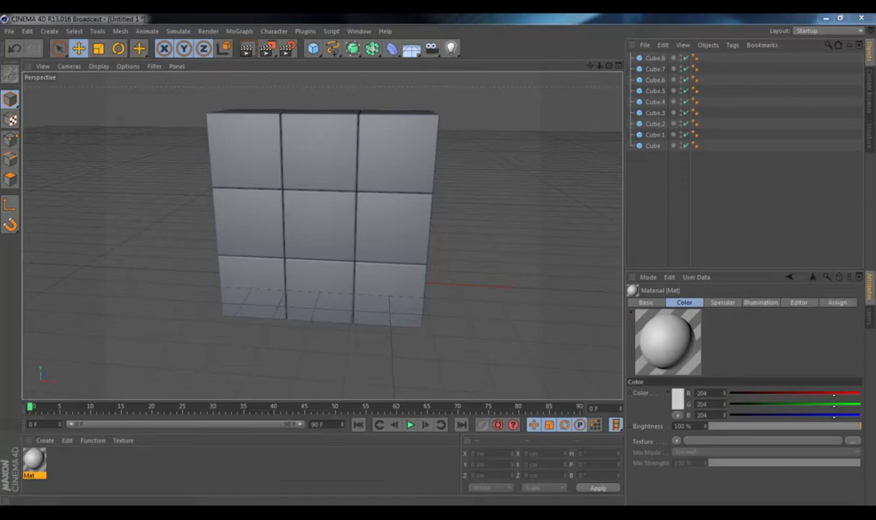
double_click(33, 459)
drag(301, 168, 344, 147)
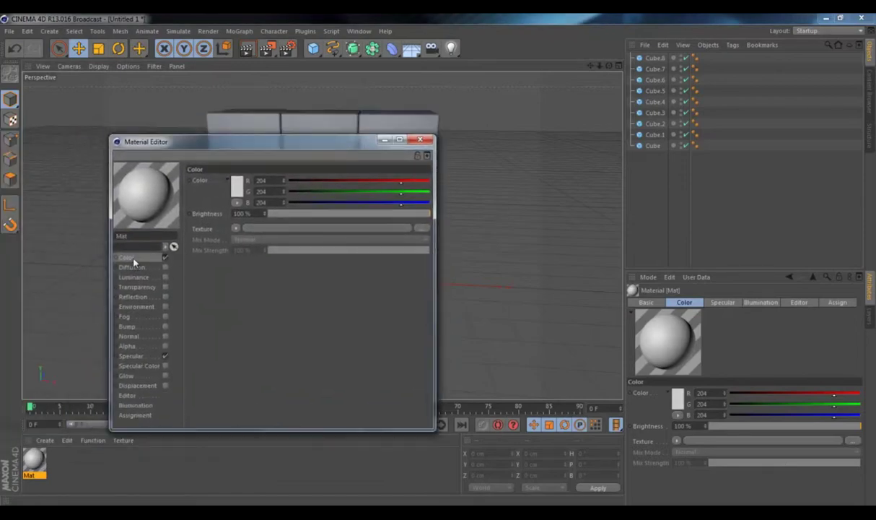
click(236, 190)
click(252, 153)
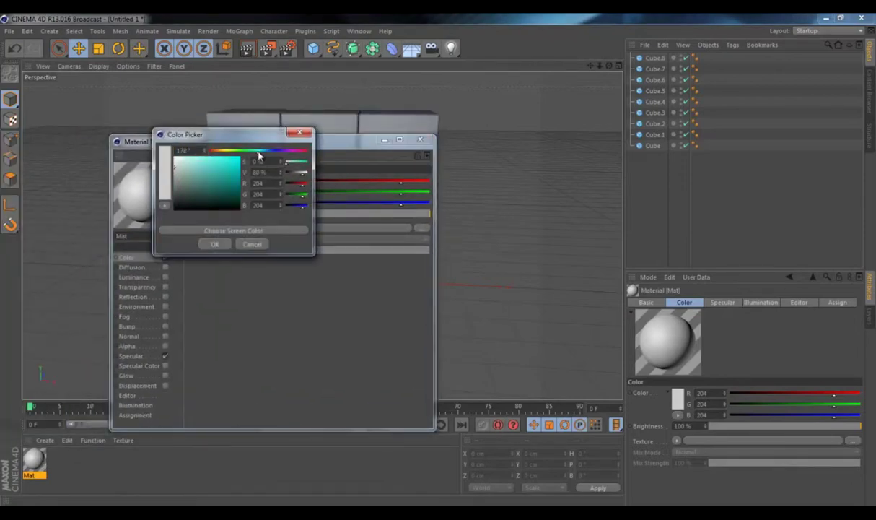
drag(232, 168, 220, 172)
click(210, 244)
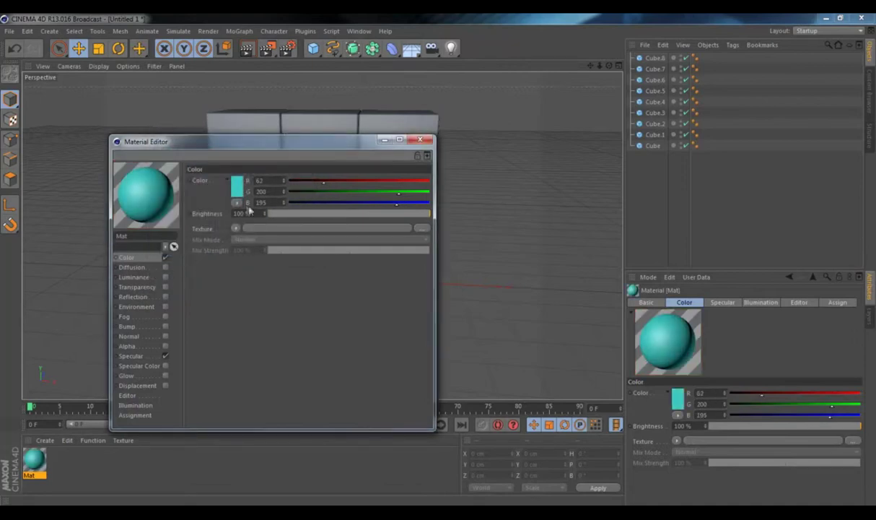
Enable Reflection on the teal material with a brightness of 15% and close its editor
click(165, 297)
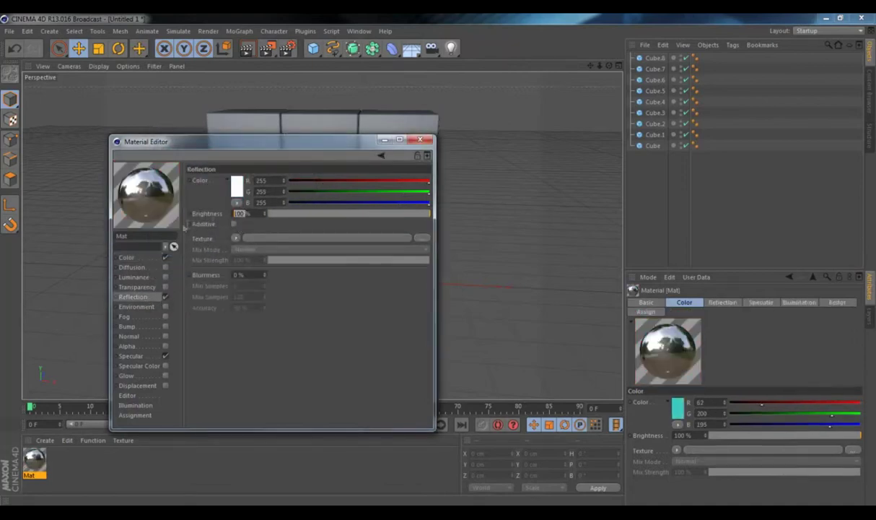
text(15)
key(Return)
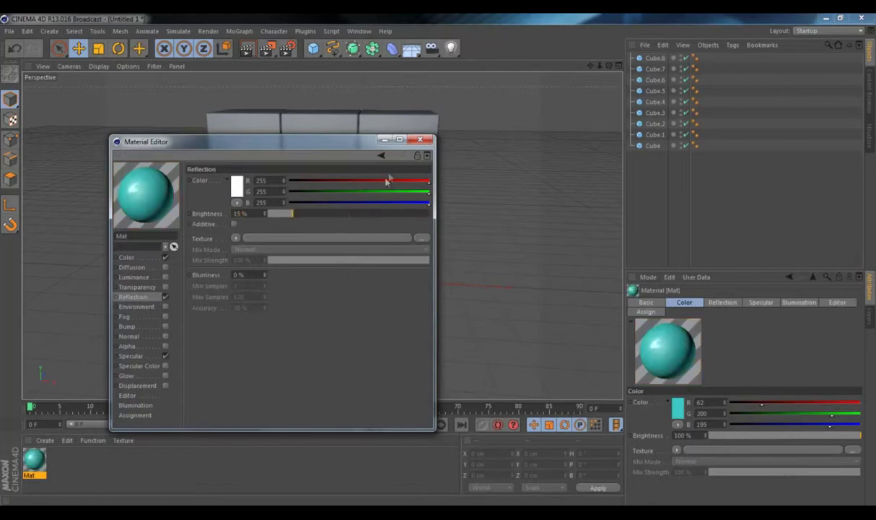
click(420, 140)
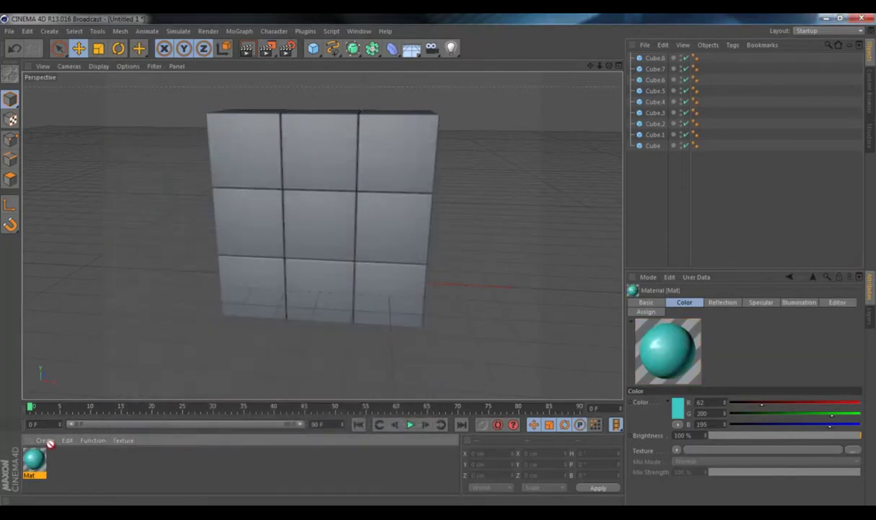
Apply the teal material to all nine cubes
drag(50, 443, 242, 328)
key(ctrl+a)
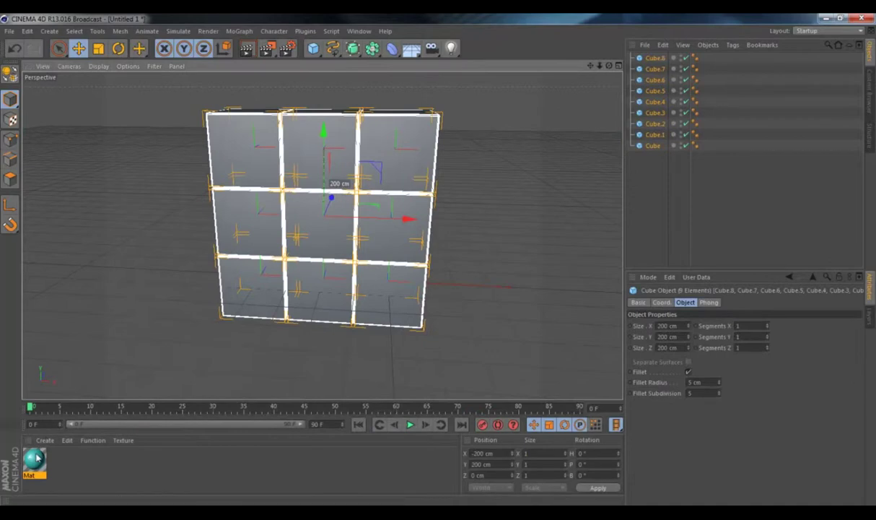
drag(36, 461, 581, 142)
drag(646, 63, 673, 145)
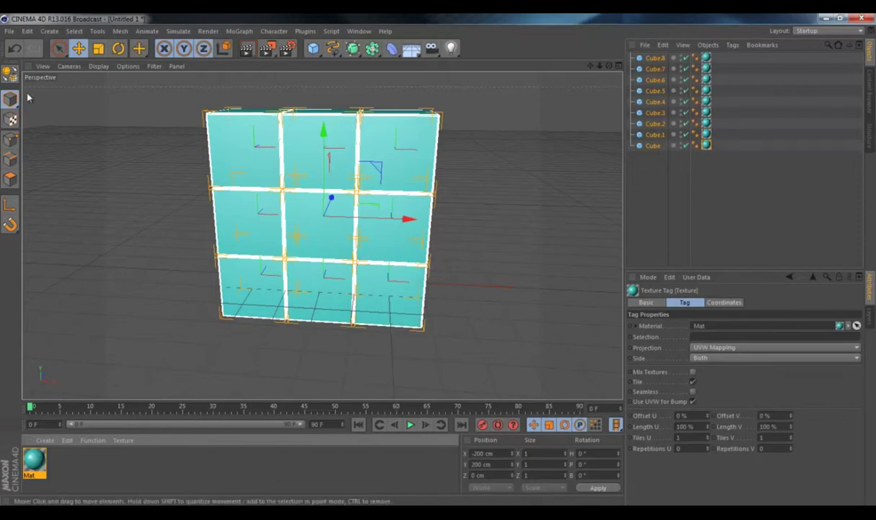
Make all nine cubes editable and select the front polygon of the original cube at the wall's lower right
click(10, 74)
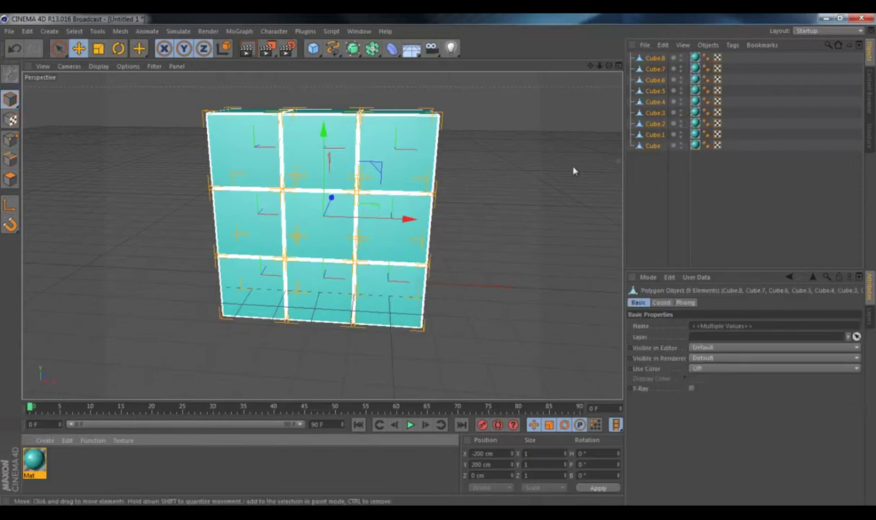
click(630, 154)
click(652, 145)
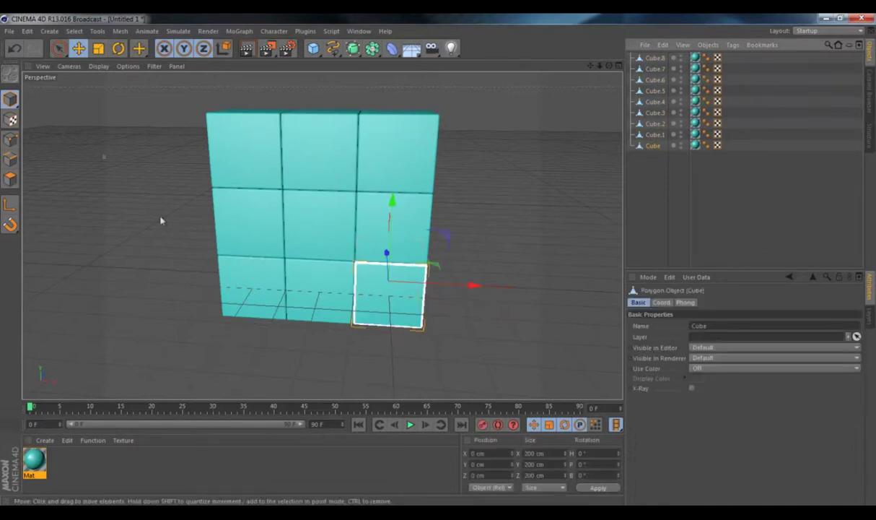
click(12, 180)
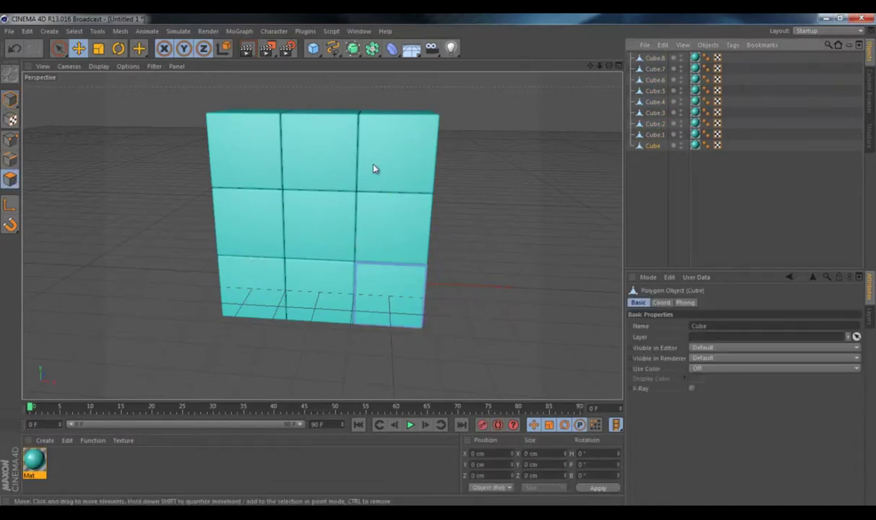
click(399, 301)
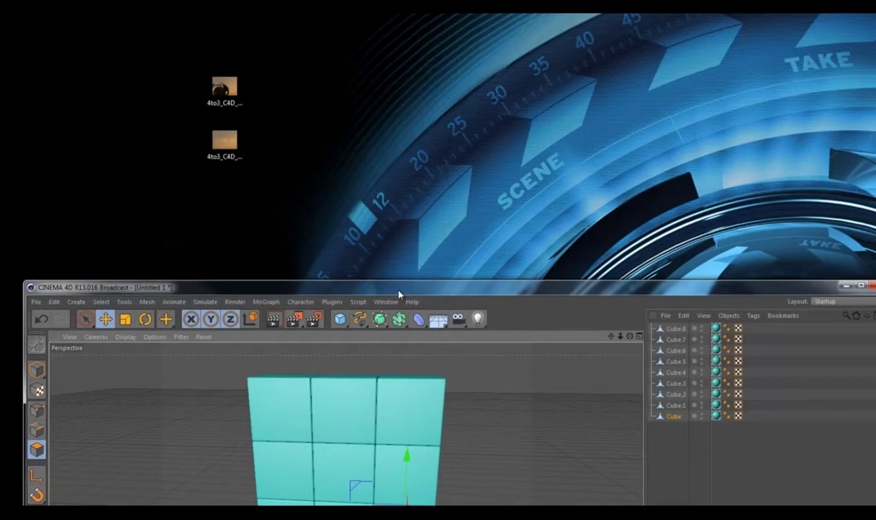
Create a material from the desktop image 4to3_C4D_2, declining to copy the file to the project location
drag(399, 291, 398, 317)
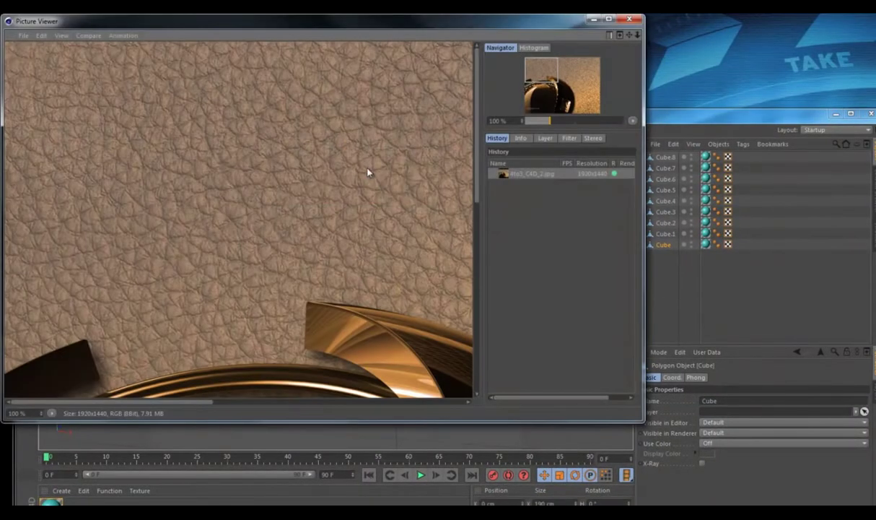
click(596, 20)
drag(359, 118, 376, 95)
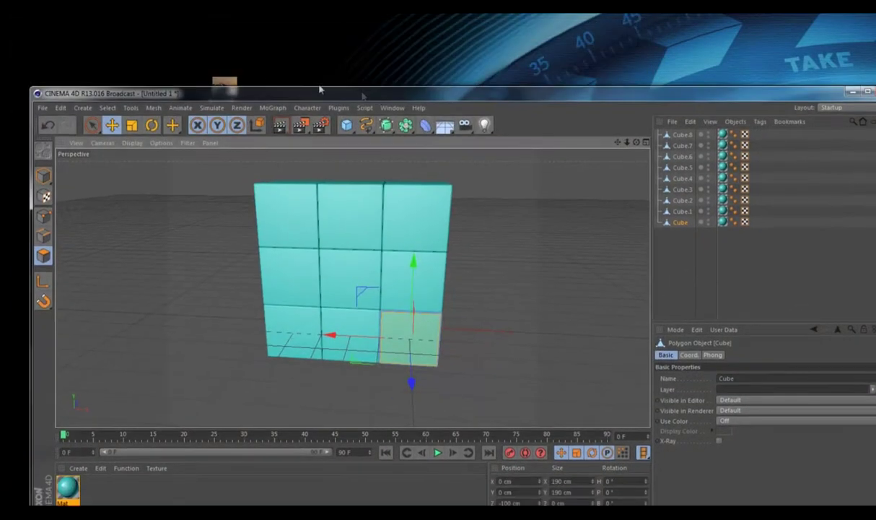
drag(226, 84, 226, 491)
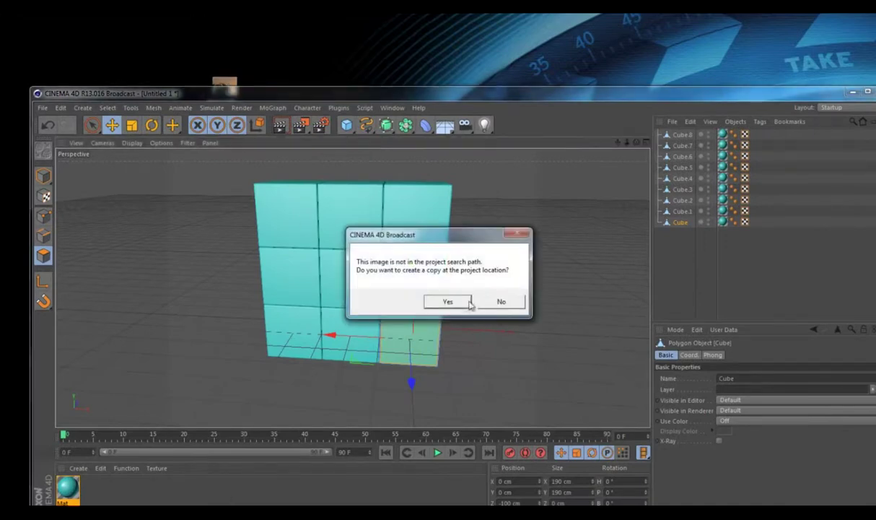
click(500, 302)
drag(417, 95, 363, 16)
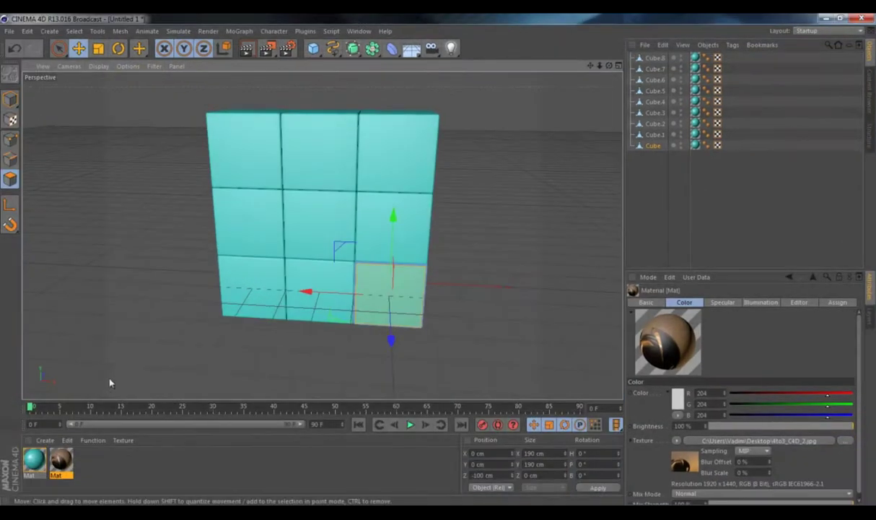
Apply the image material to the selected front polygon of the wall's lower-right cube
drag(70, 464, 69, 458)
drag(375, 283, 375, 284)
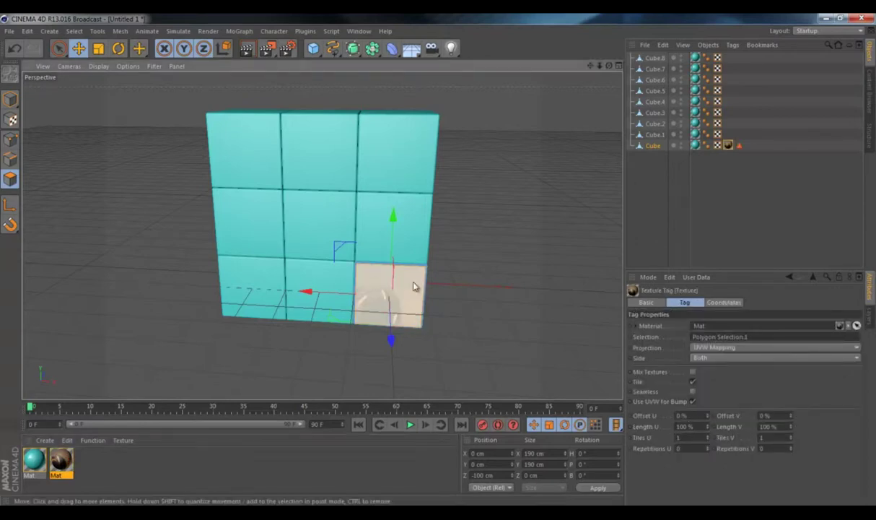
drag(609, 66, 349, 262)
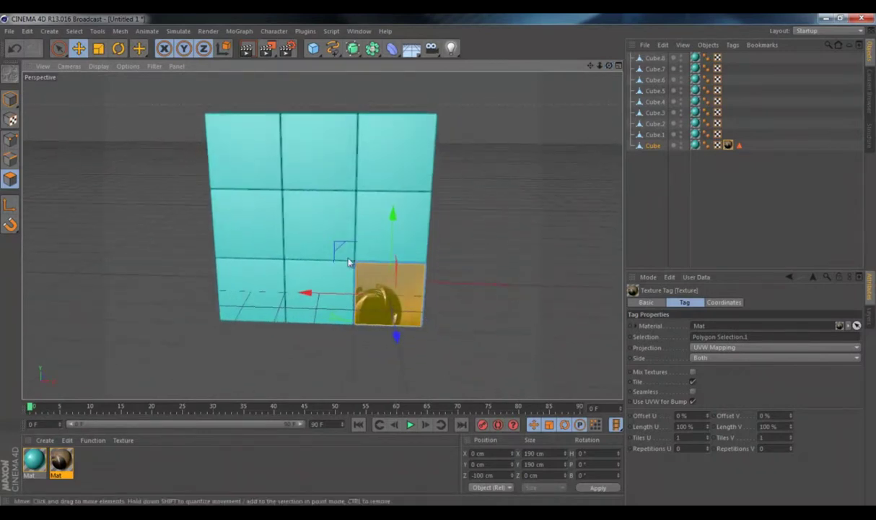
Apply the image material to the front polygons of the bottom row's middle and left cubes, Cube.1 and Cube.2
click(309, 295)
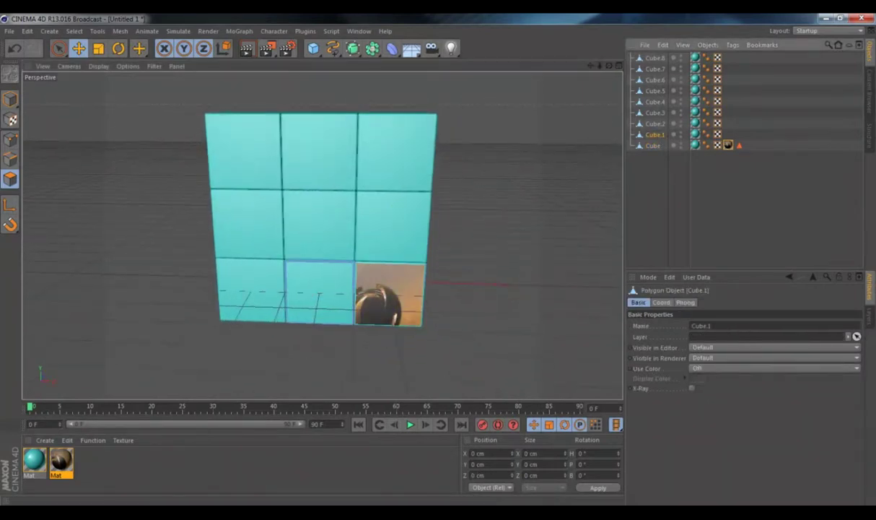
drag(68, 460, 334, 283)
click(656, 125)
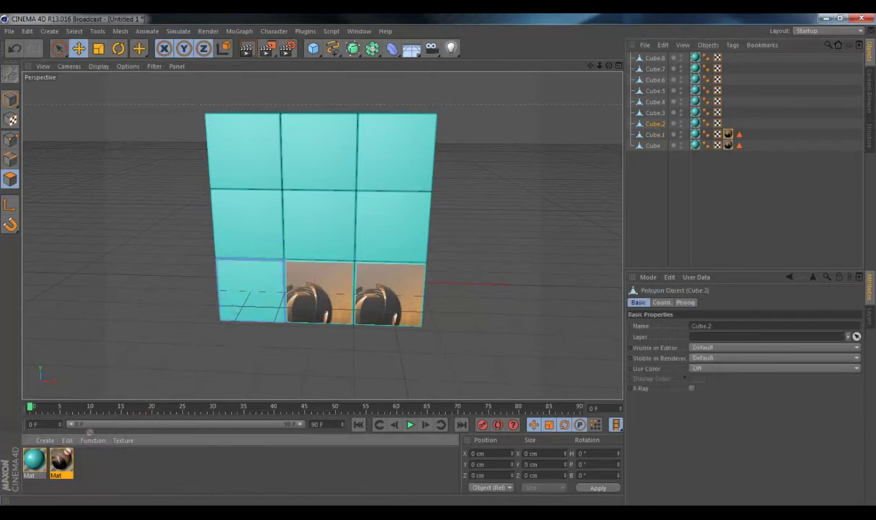
drag(73, 457, 252, 291)
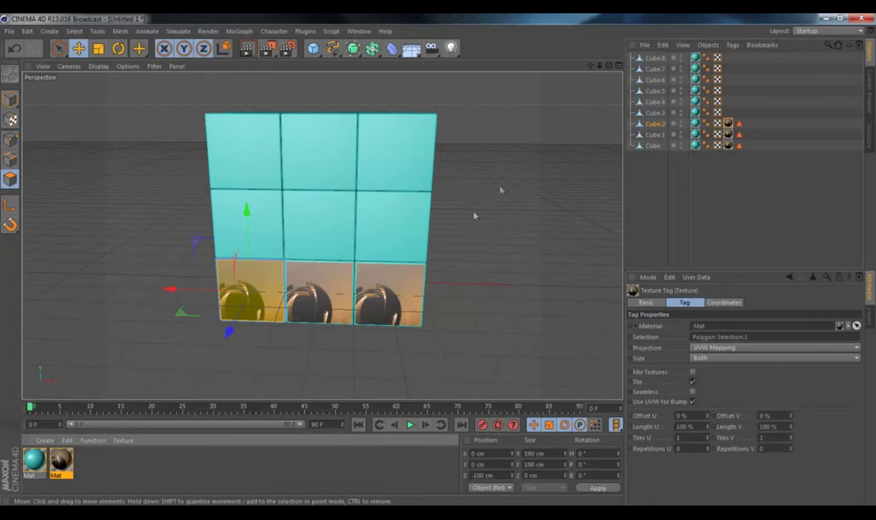
Apply the image material to the front polygons of the middle row's three cubes, Cube.3, Cube.4 and Cube.5
click(656, 113)
click(401, 225)
drag(62, 460, 393, 227)
click(655, 101)
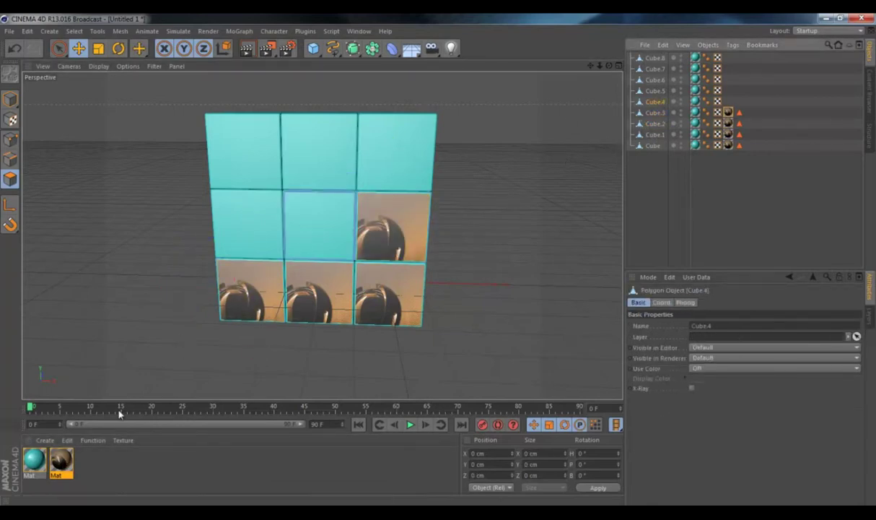
drag(61, 460, 336, 225)
click(662, 92)
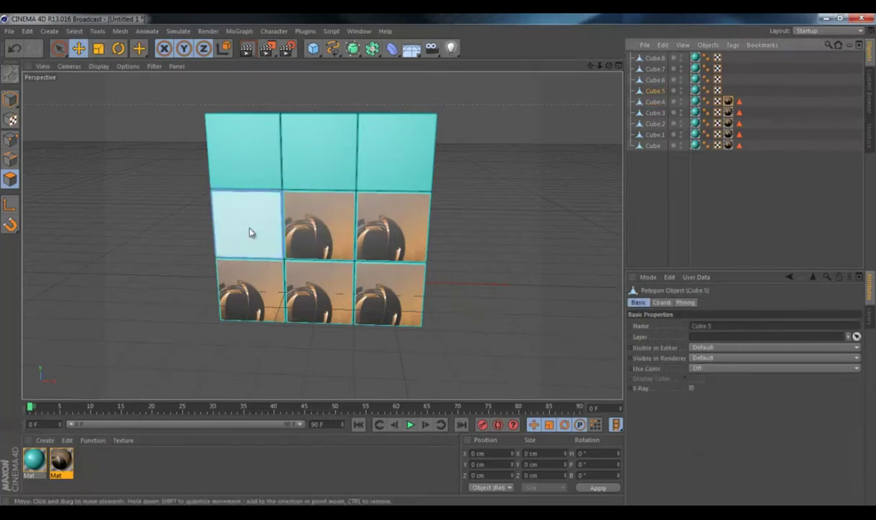
click(250, 231)
drag(66, 458, 247, 229)
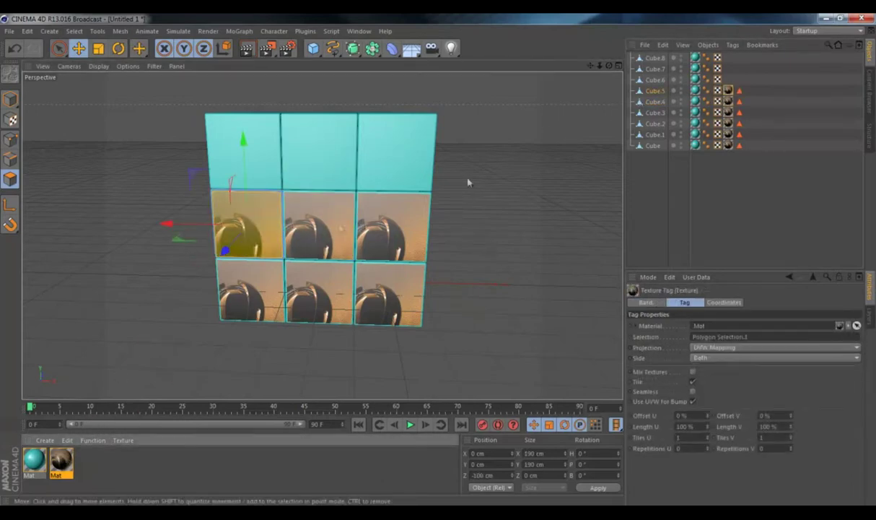
Apply the image material to the front polygons of the top row's three cubes, Cube.6, Cube.7 and Cube.8
click(659, 80)
click(386, 160)
drag(60, 462, 363, 153)
click(655, 68)
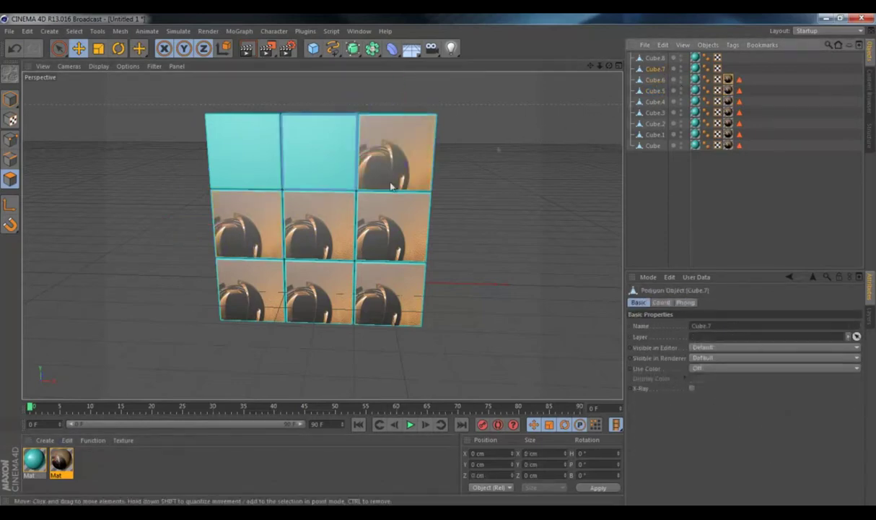
click(313, 148)
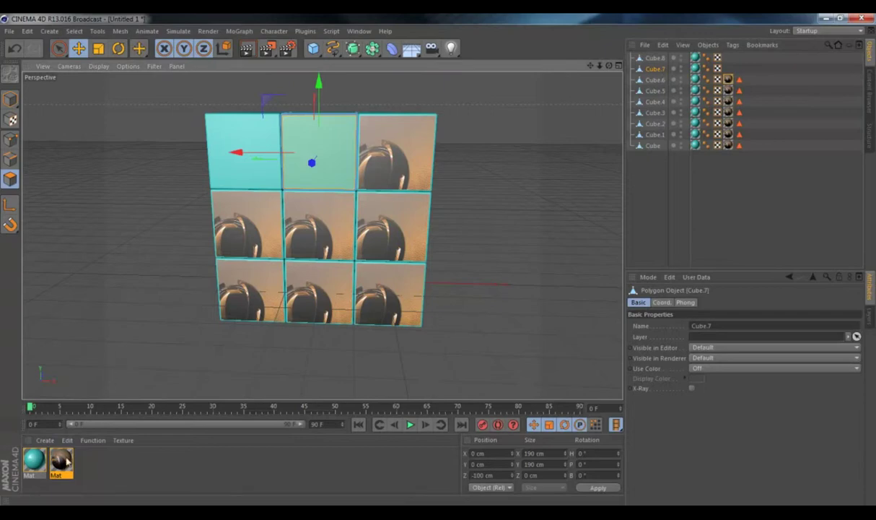
drag(298, 157, 303, 156)
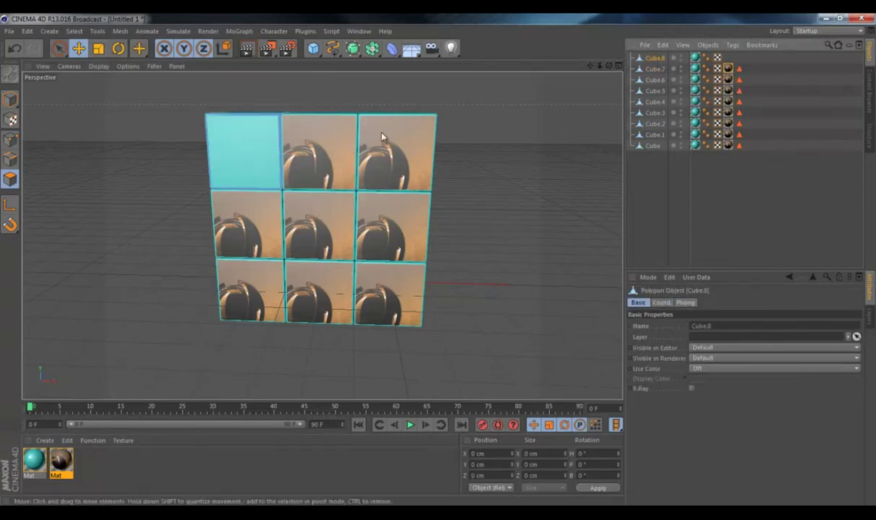
drag(261, 128, 262, 128)
drag(59, 462, 244, 180)
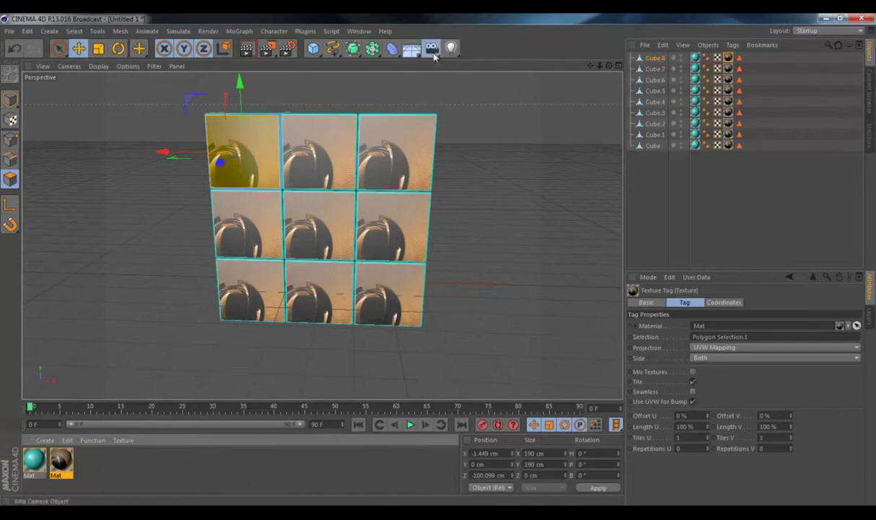
Add a camera and look at the wall through it
drag(435, 57, 451, 61)
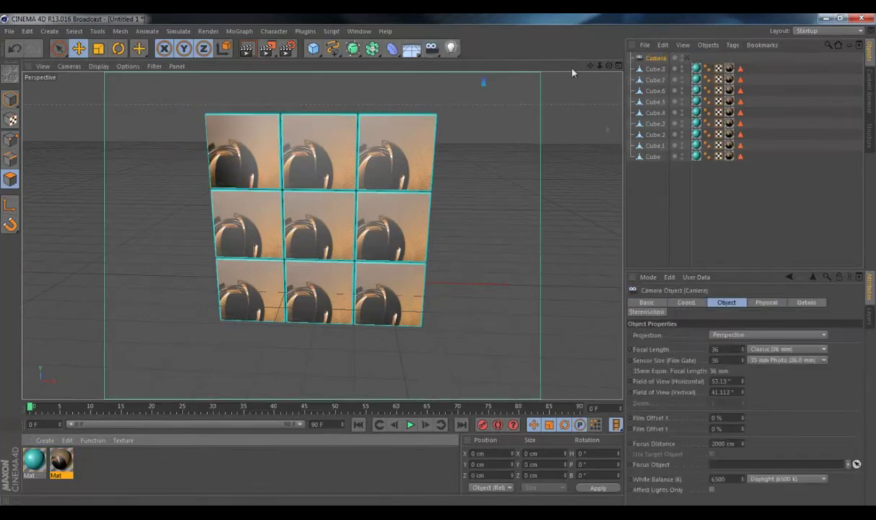
click(686, 58)
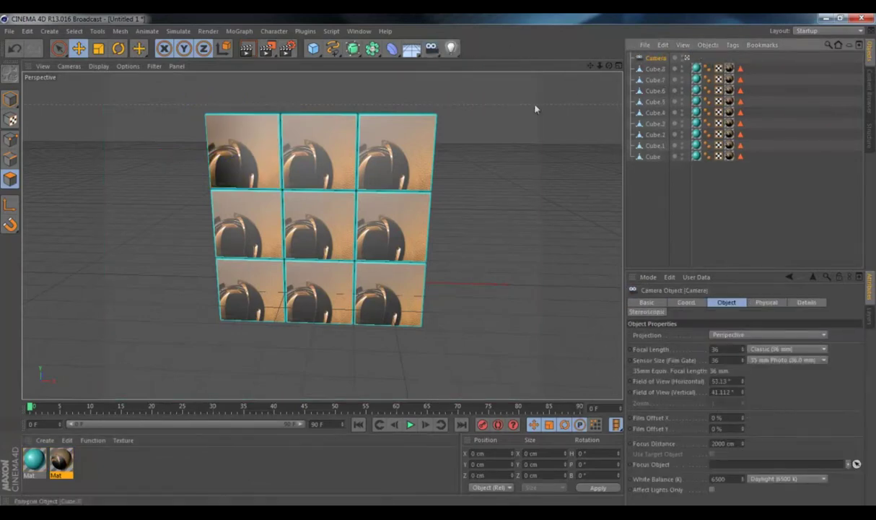
click(598, 454)
text(0)
key(Return)
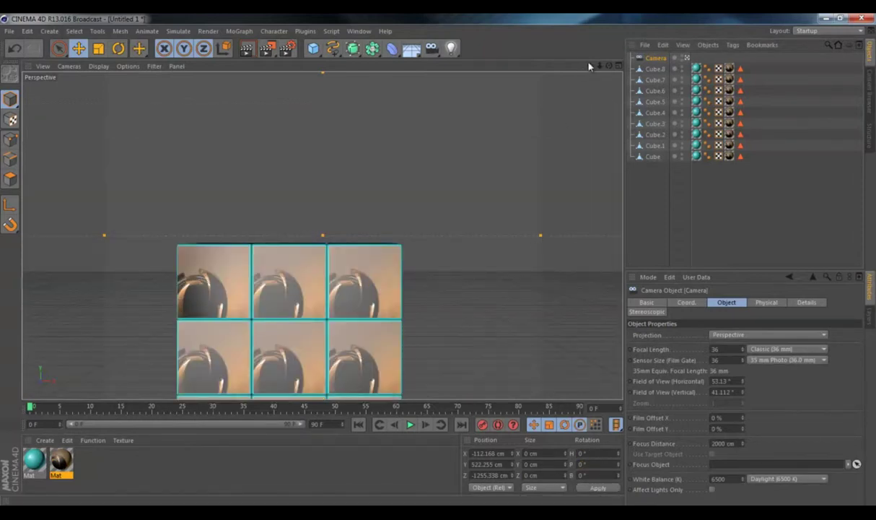
drag(440, 253, 441, 262)
drag(608, 66, 438, 261)
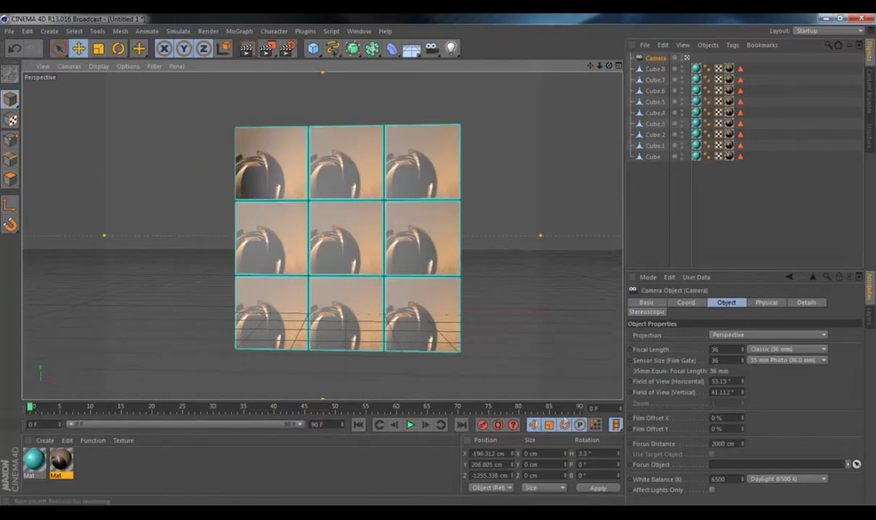
key(ctrl+z)
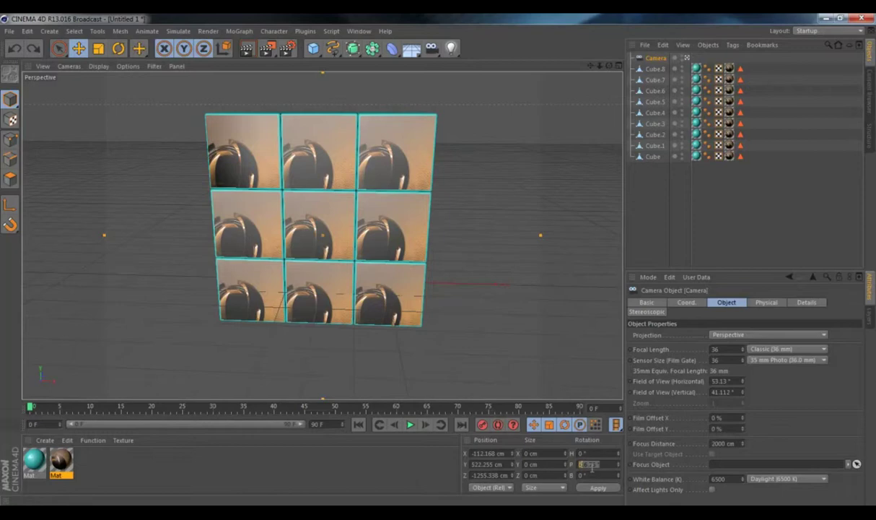
Set the camera's rotation to 0° on every axis and frame the whole wall closely from the front
click(596, 489)
drag(590, 65, 439, 261)
drag(600, 67, 438, 262)
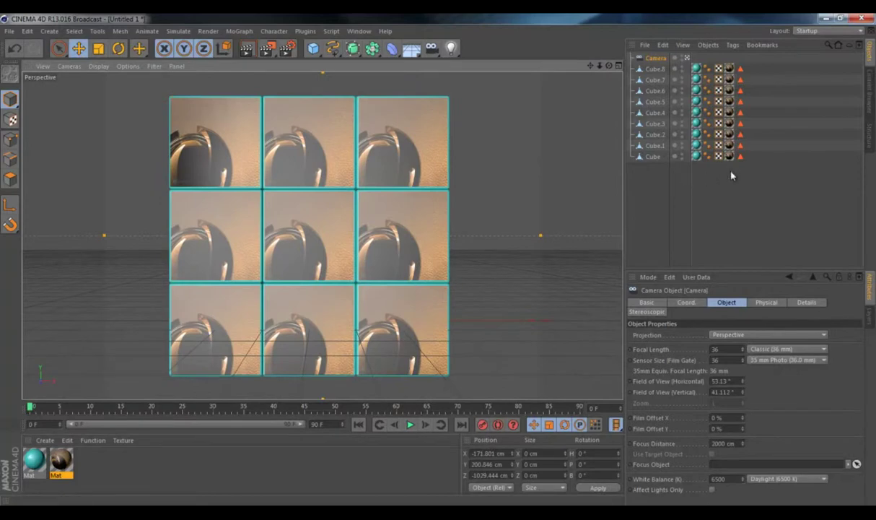
Select the image texture tags of all nine cubes and set their projection to Frontal
drag(731, 62, 732, 63)
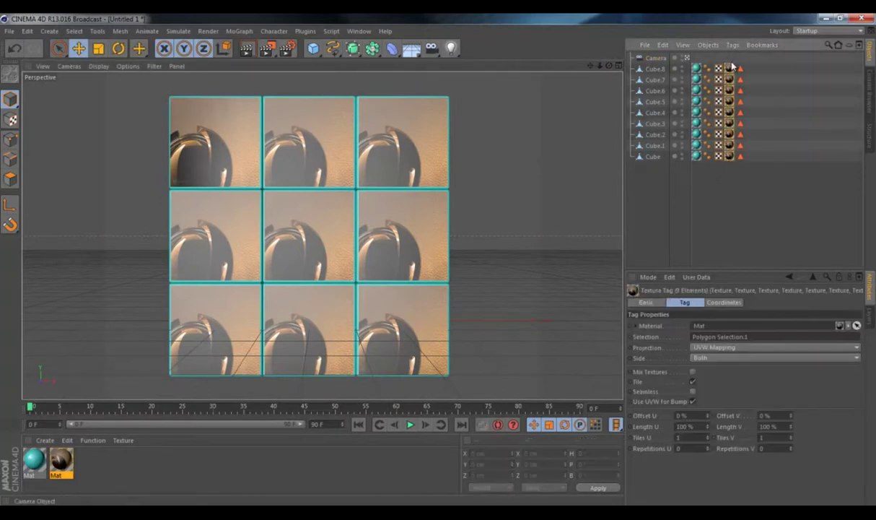
click(726, 163)
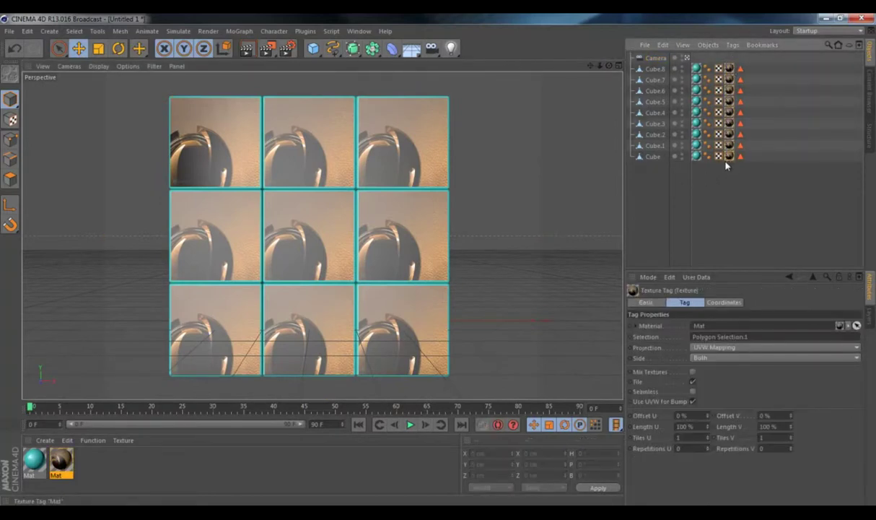
drag(731, 60, 731, 60)
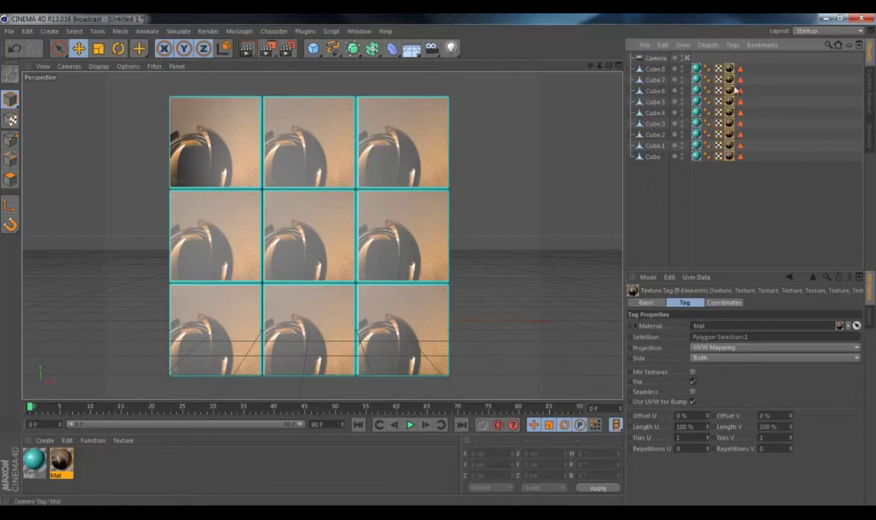
click(712, 349)
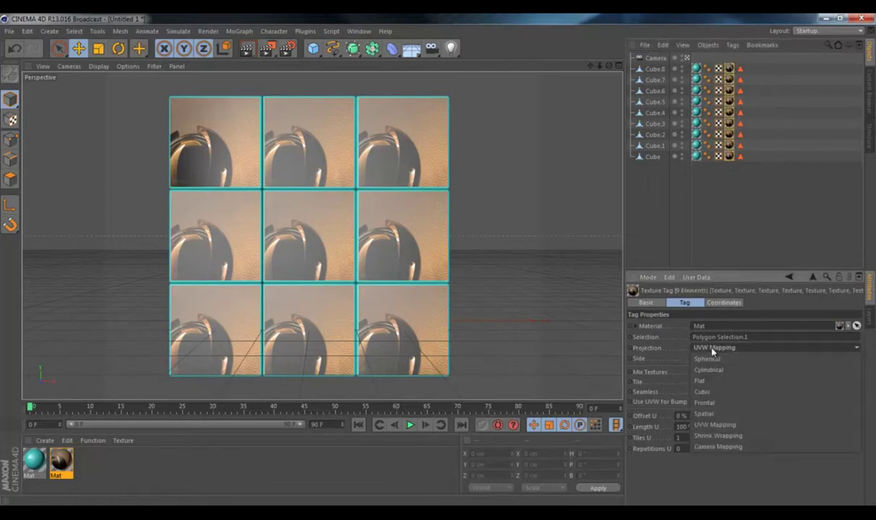
click(715, 402)
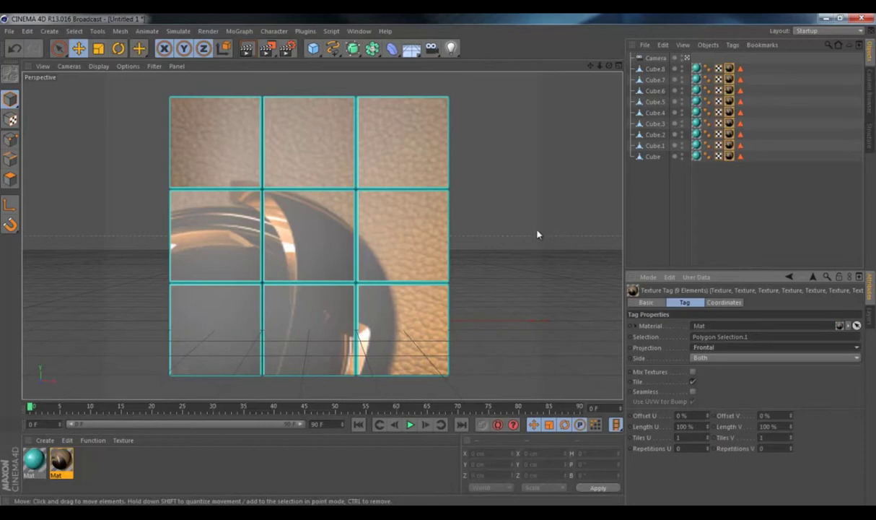
Generate UVW coordinates for the nine selected texture tags and leave the camera view to see the wall at an angle
right_click(729, 156)
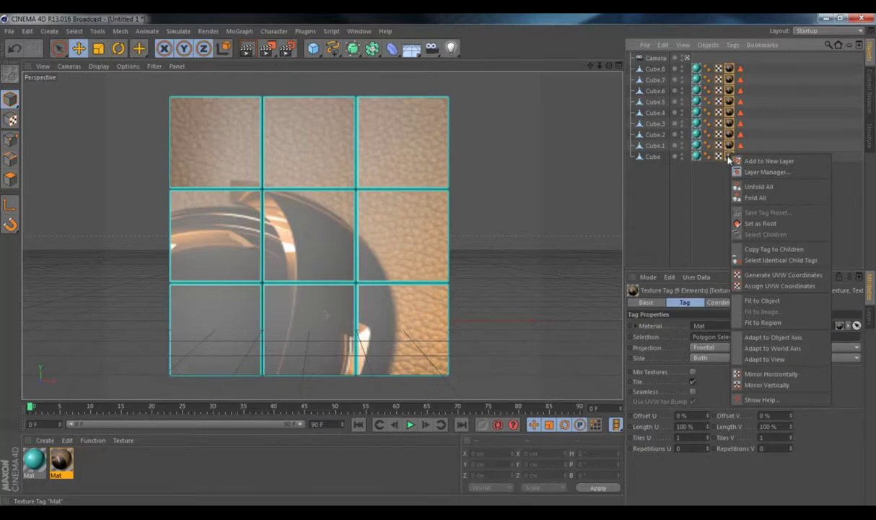
click(778, 275)
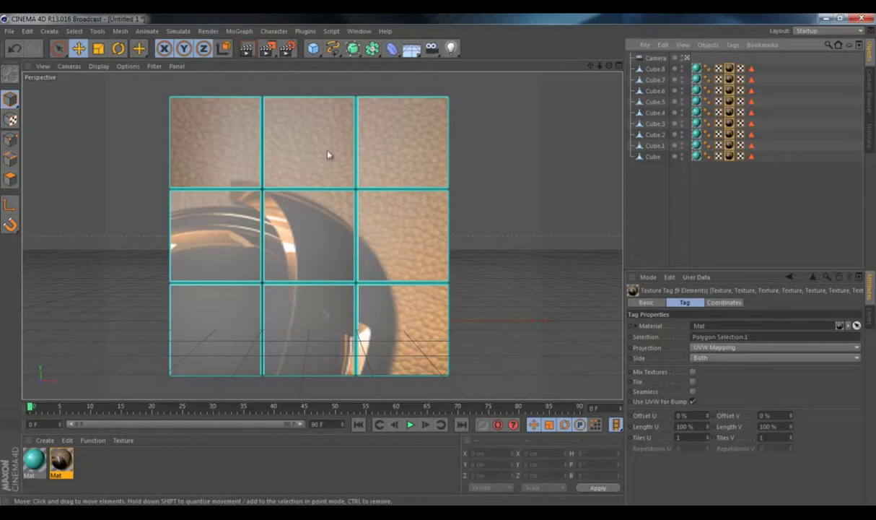
click(688, 57)
mouse_move(426, 253)
alt+mouse_down()
mouse_move(452, 265)
mouse_move(436, 254)
mouse_move(439, 265)
alt+mouse_up()
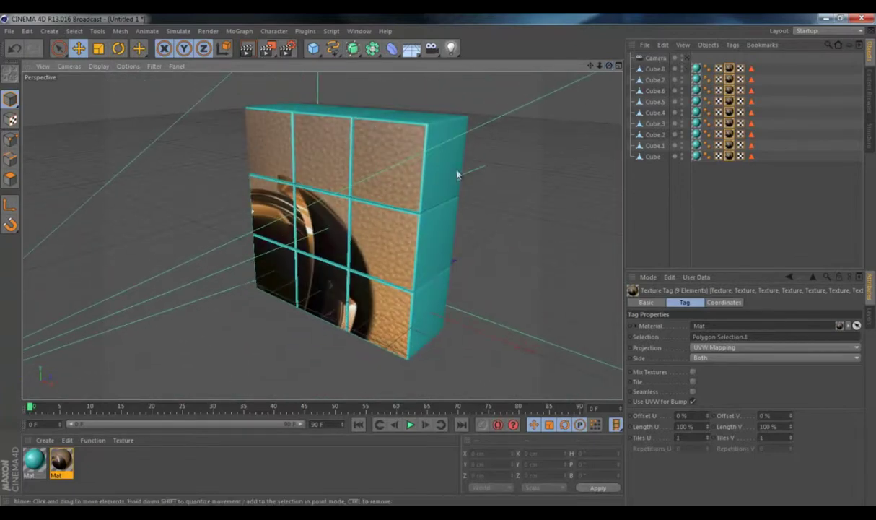
Keyframe Cube.8 at its wall position on frame 46 and at about X -882 cm on frame 0
click(654, 69)
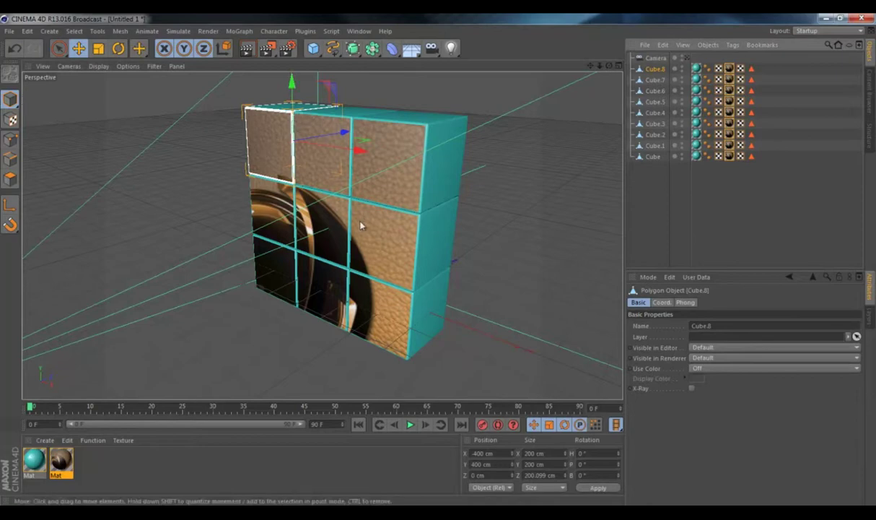
click(310, 407)
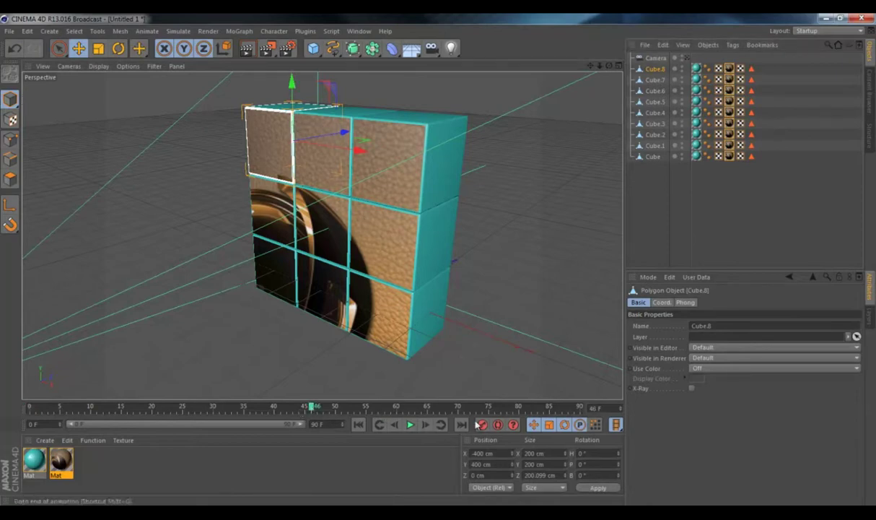
click(361, 425)
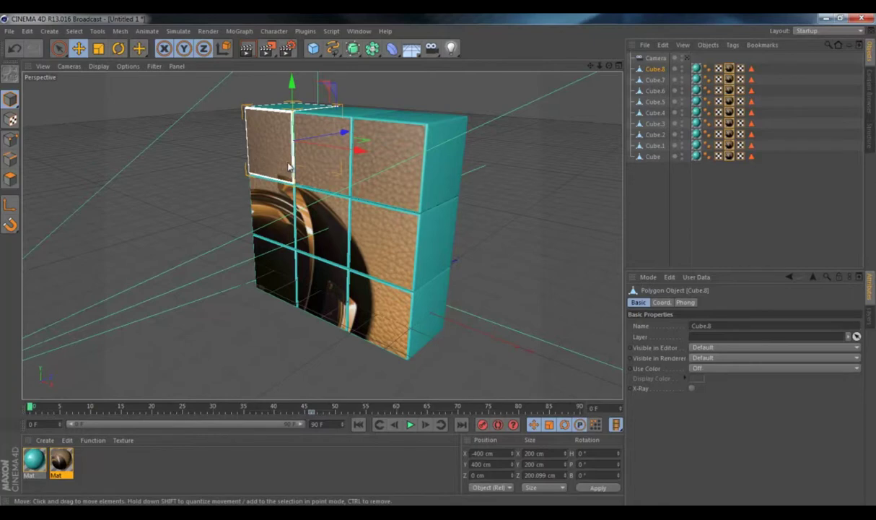
drag(342, 151, 189, 145)
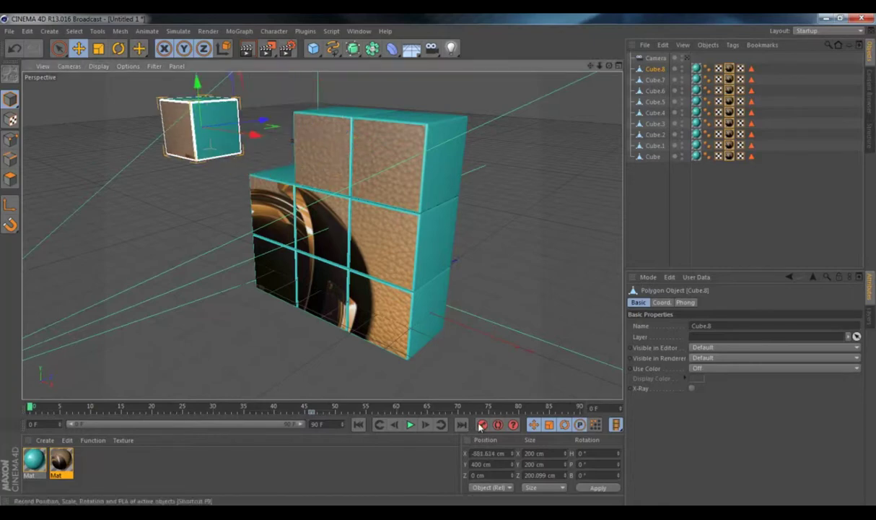
drag(31, 409, 325, 380)
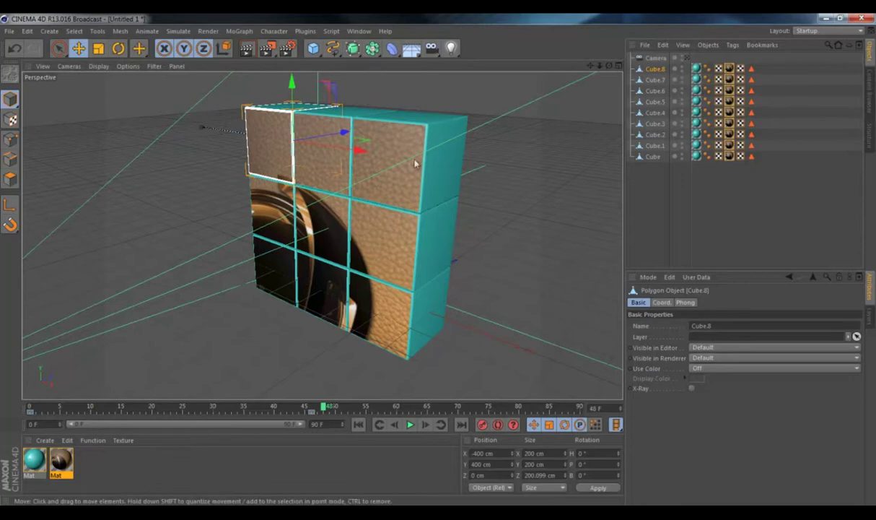
Select Cube.7, the middle cube in the wall's top row
click(655, 79)
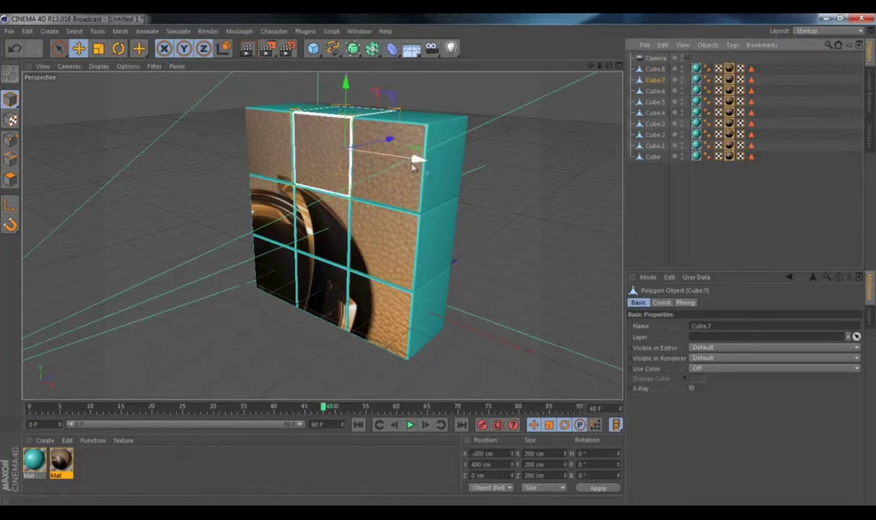